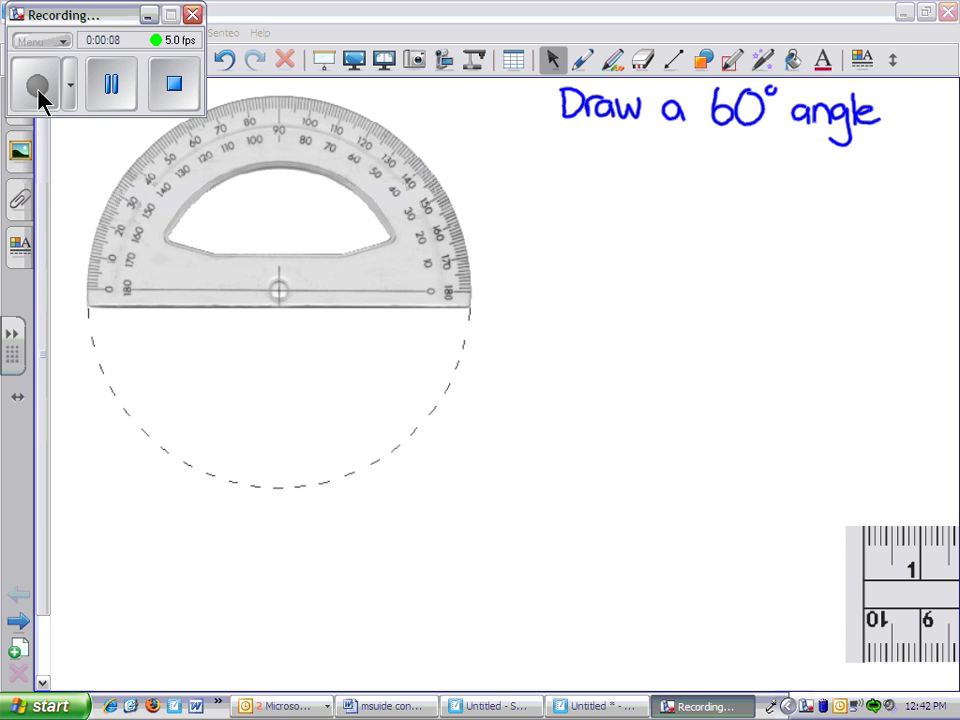
# - Draw a straight horizontal black line about 7 units long along the ruler's upper edge, and move the ruler out of the way
pyautogui.moveTo(930, 589); pyautogui.dragTo(322, 542)
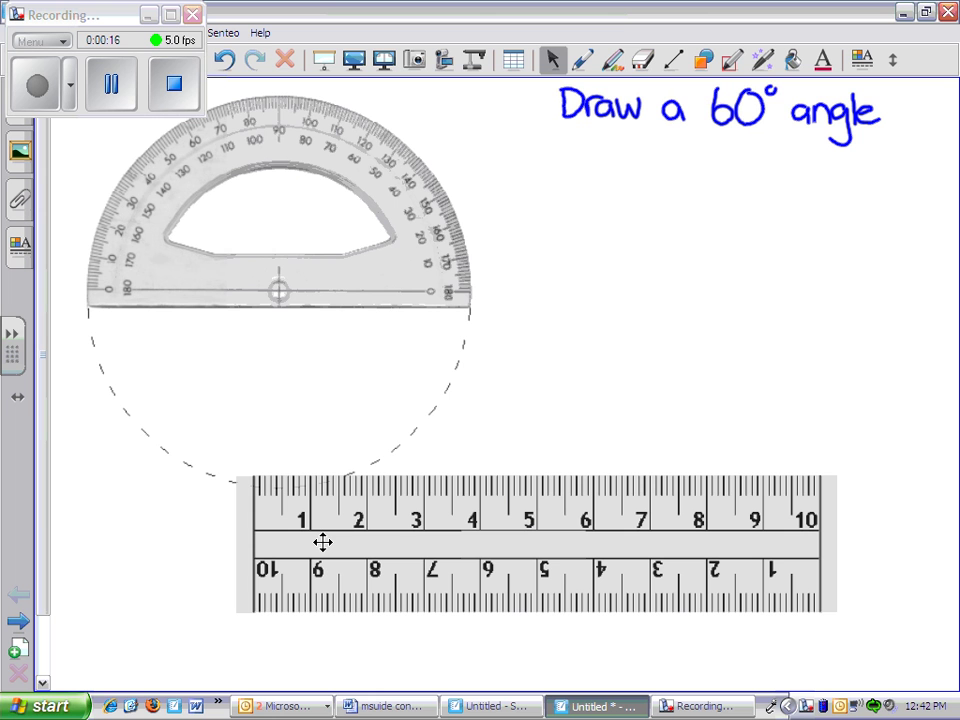
pyautogui.click(672, 62)
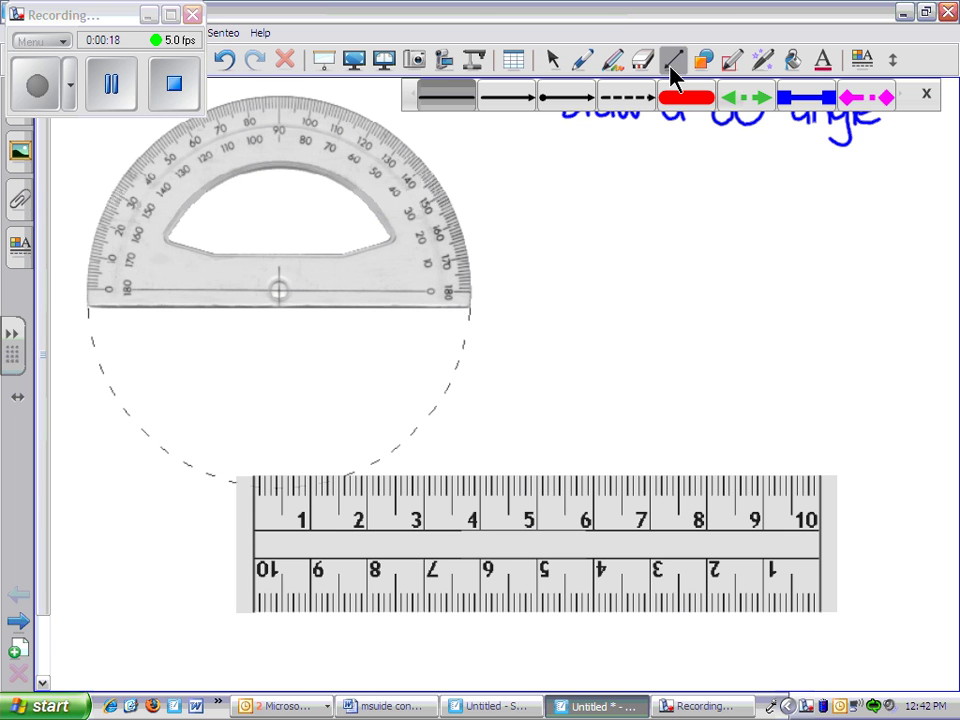
pyautogui.click(452, 100)
pyautogui.moveTo(253, 466); pyautogui.dragTo(645, 465)
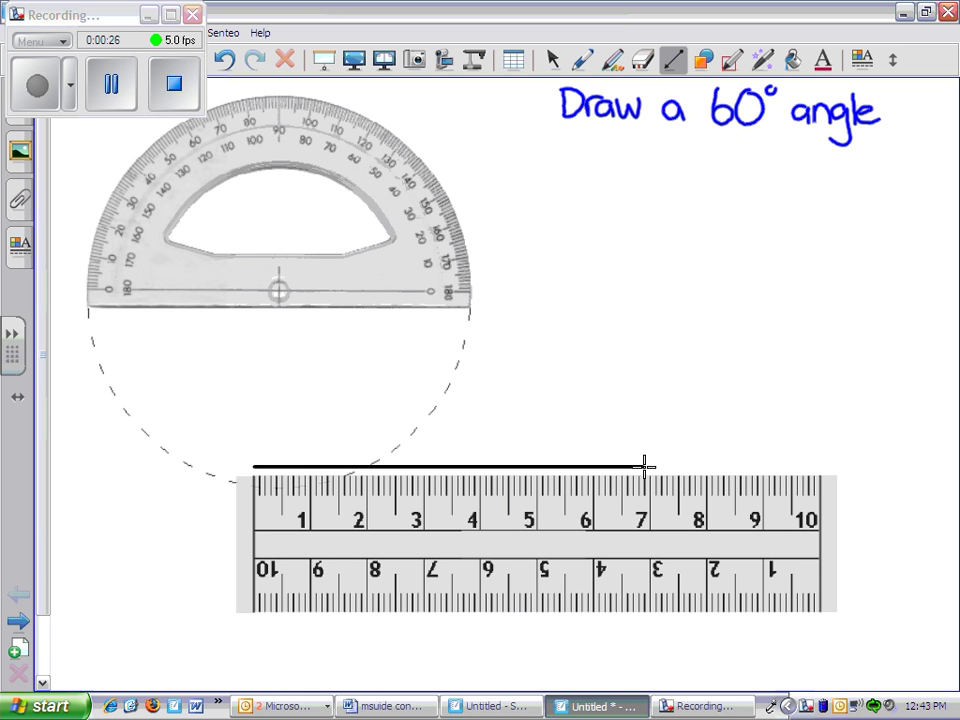
pyautogui.click(556, 62)
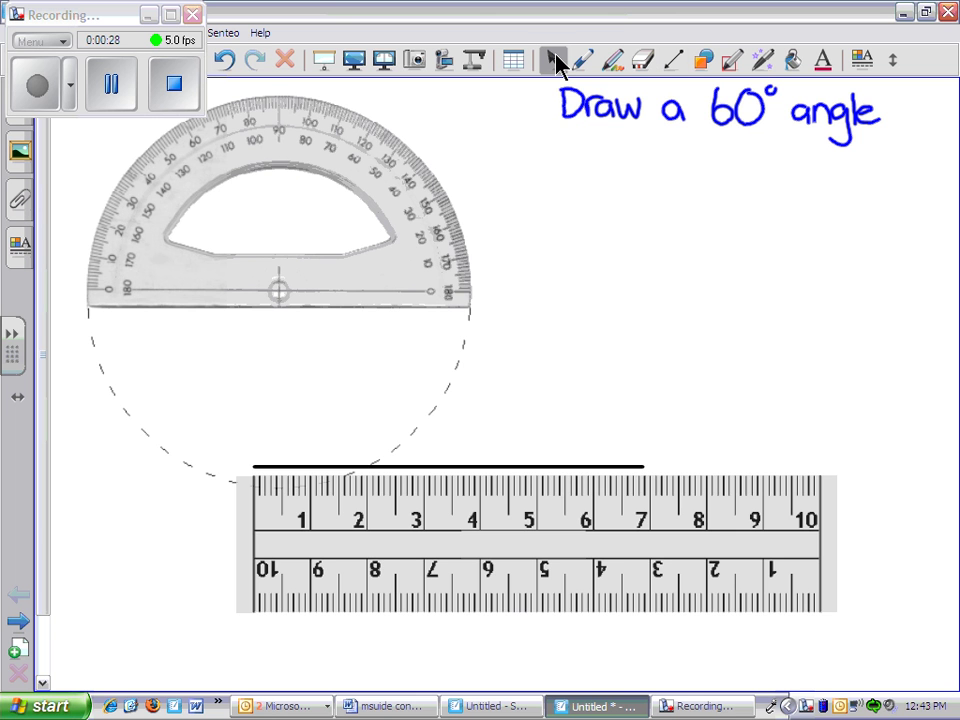
pyautogui.moveTo(252, 535); pyautogui.dragTo(816, 502)
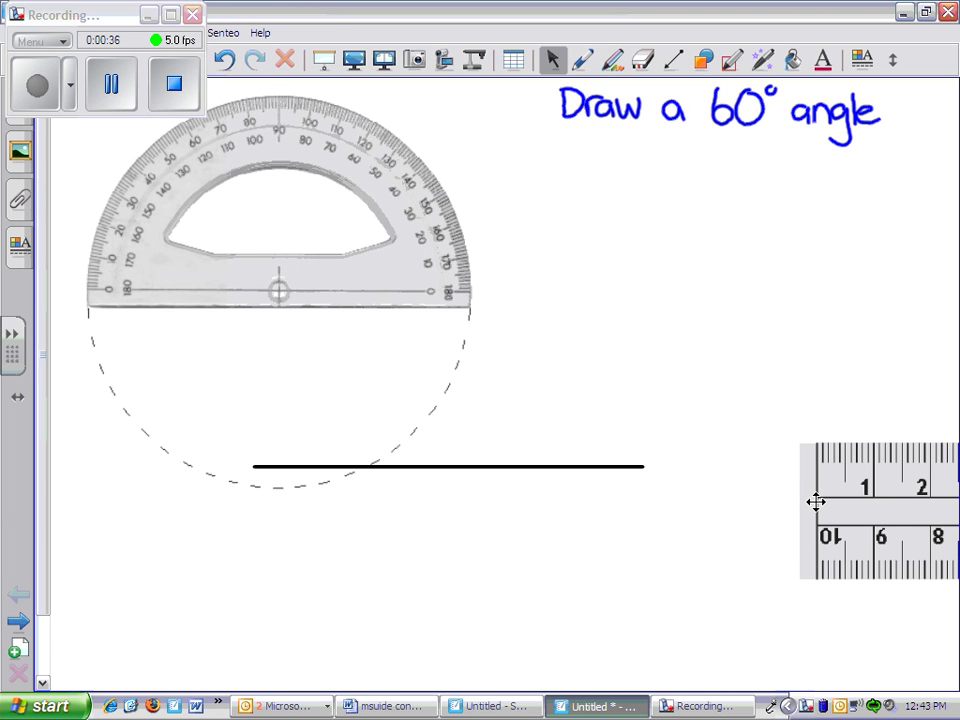
# - Mark the line's right endpoint with a red dot and place the protractor's centre on it, with its baseline along the line
pyautogui.moveTo(130, 276); pyautogui.dragTo(467, 381)
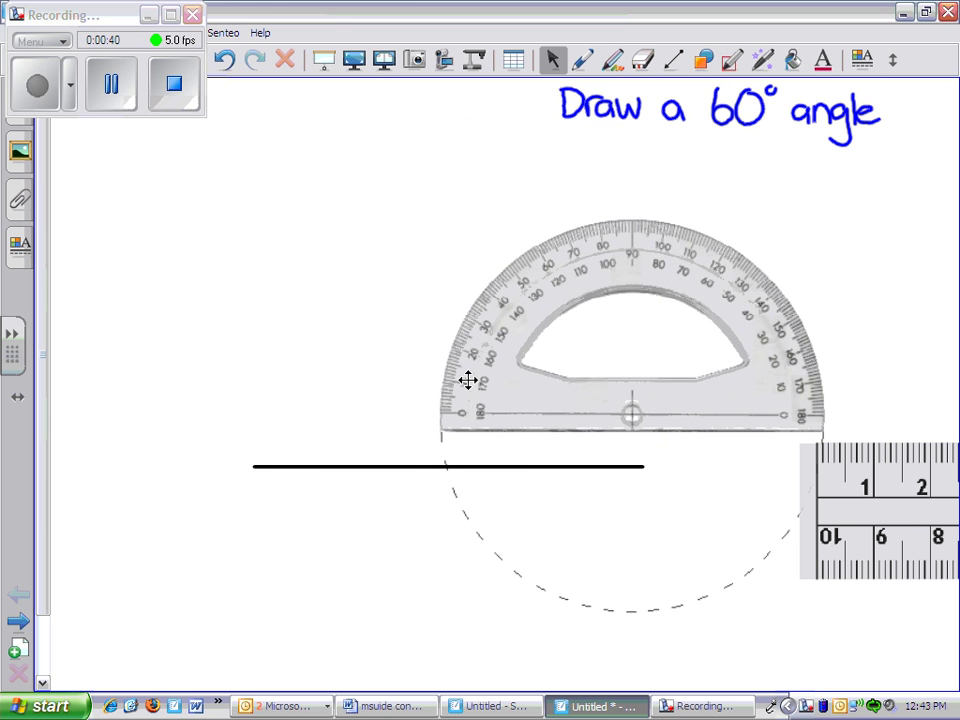
pyautogui.press('p')
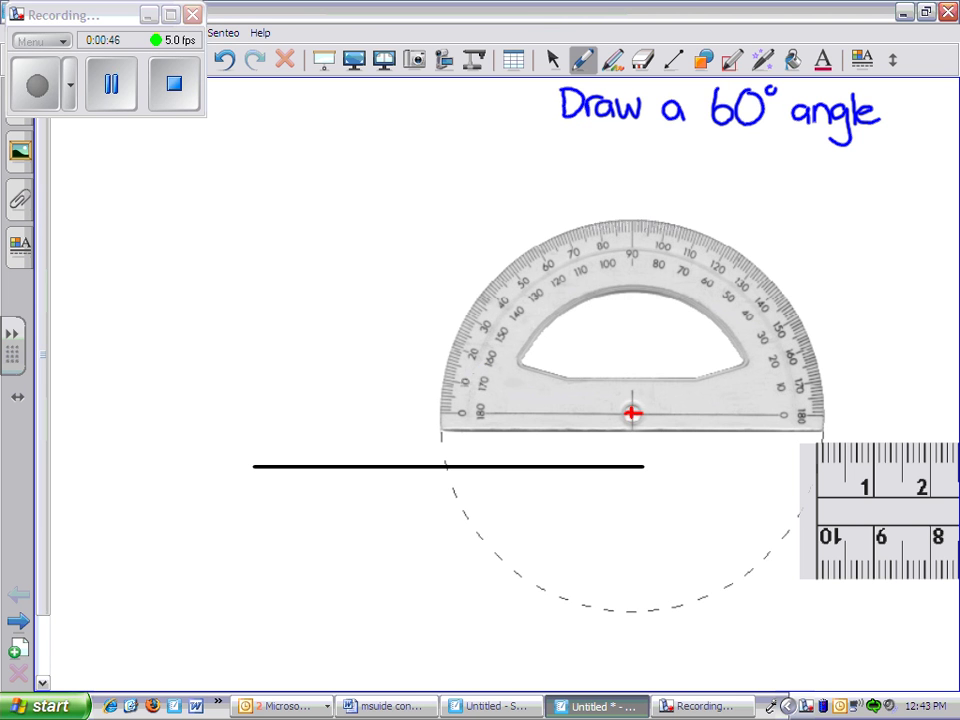
pyautogui.click(553, 60)
pyautogui.click(643, 466)
pyautogui.press('Escape')
pyautogui.moveTo(471, 357); pyautogui.dragTo(482, 408)
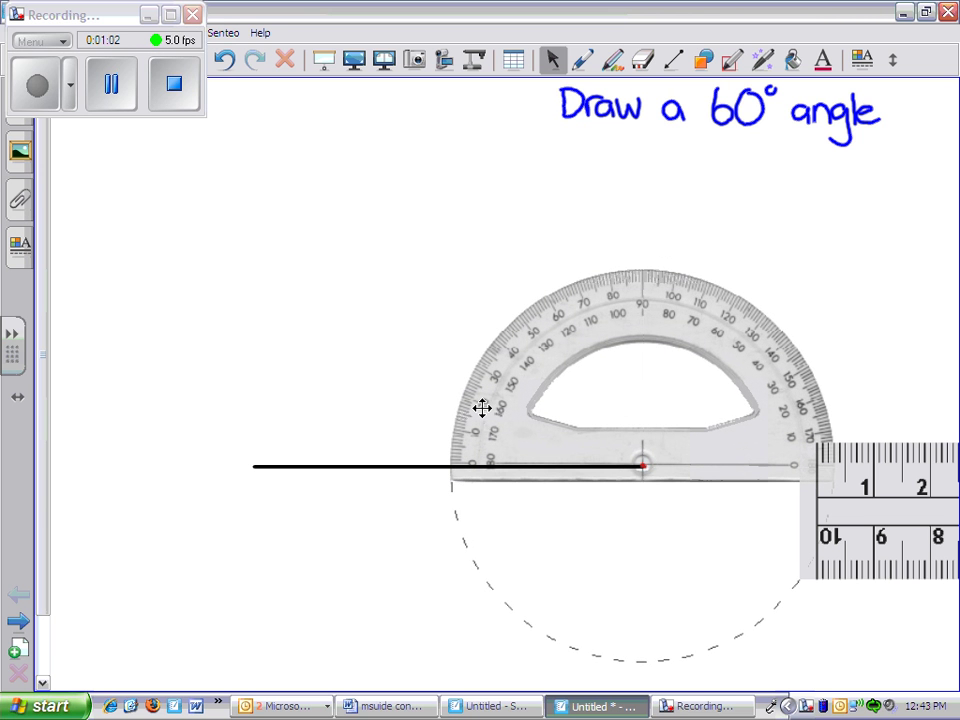
# - Trace the black line in green and draw a curved green arrow to the protractor's outer-scale zero
pyautogui.press('p')
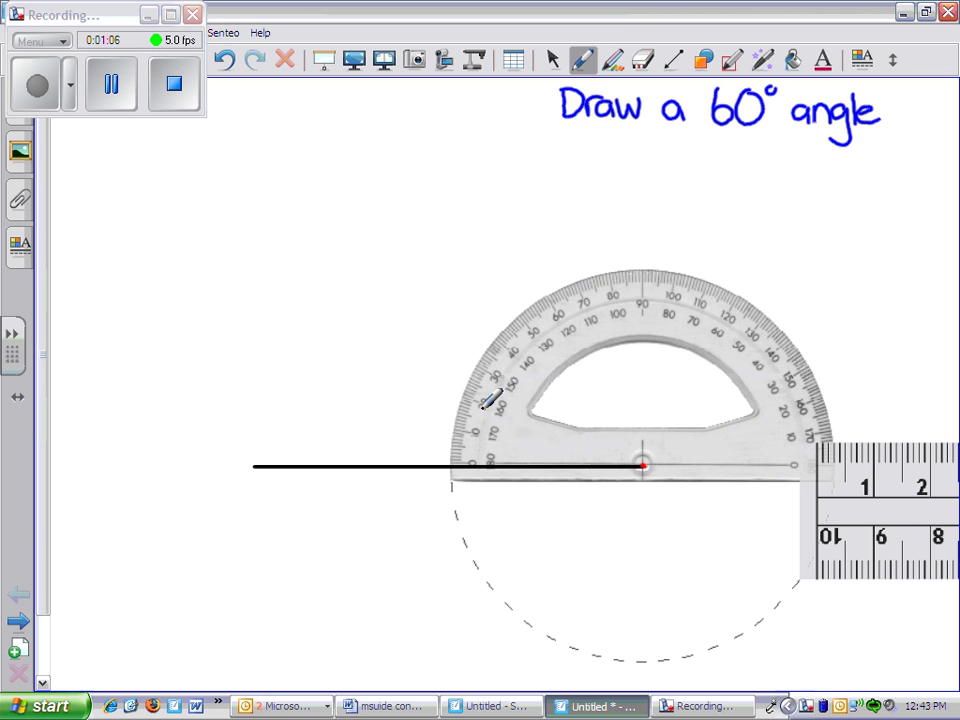
pyautogui.moveTo(254, 470); pyautogui.dragTo(645, 473)
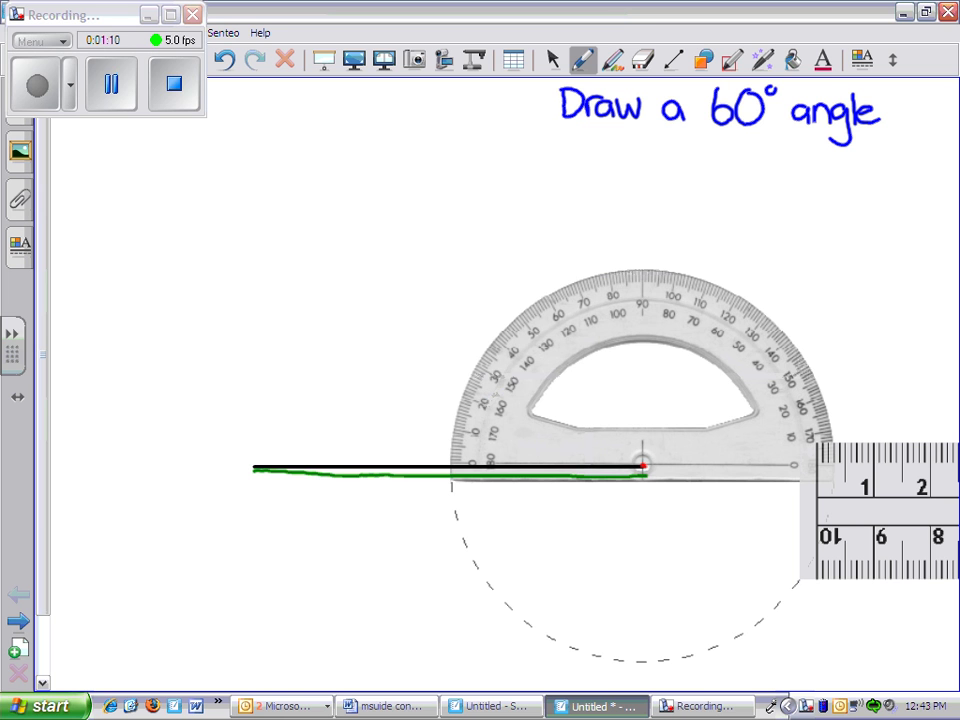
pyautogui.moveTo(421, 471); pyautogui.dragTo(449, 466)
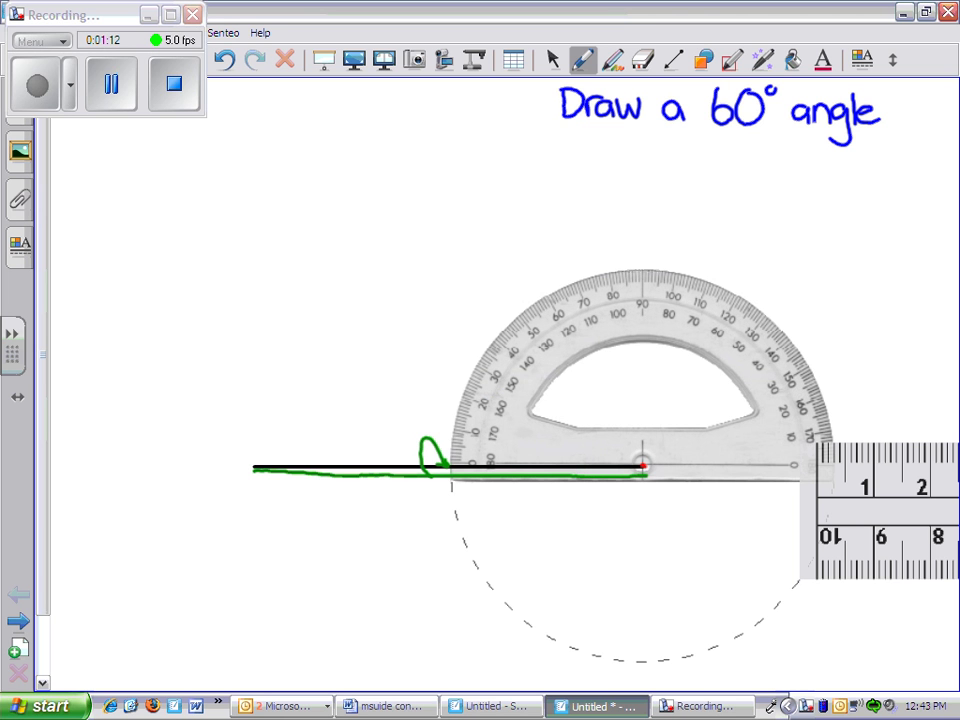
# - Undo the green trace and the arrow at the protractor's zero mark
pyautogui.click(552, 60)
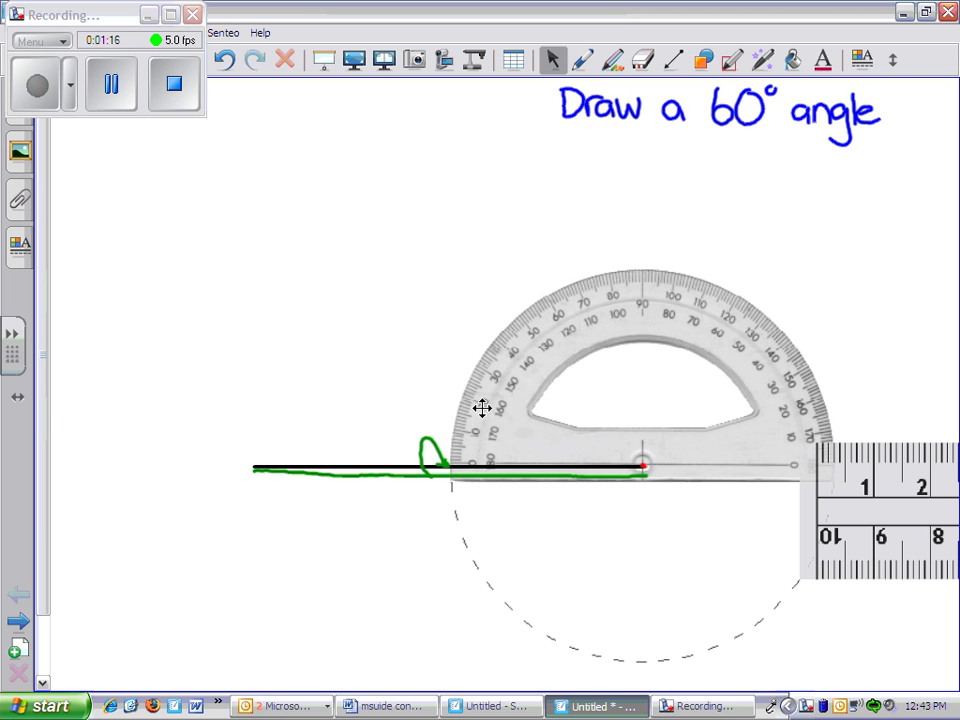
pyautogui.click(234, 68)
pyautogui.click(234, 68)
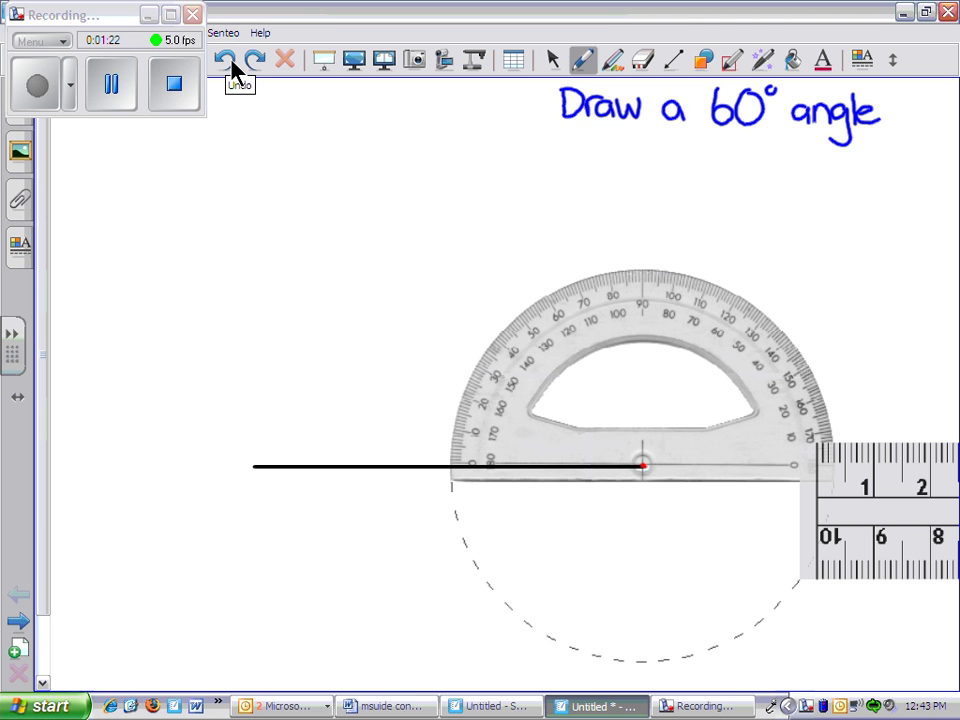
# - Double-underline 60° in the title in blue and mark a green dot at 60 on the protractor's outer scale
pyautogui.moveTo(710, 142)
pyautogui.mouseDown()
pyautogui.moveTo(772, 141)
pyautogui.moveTo(769, 154)
pyautogui.mouseUp()
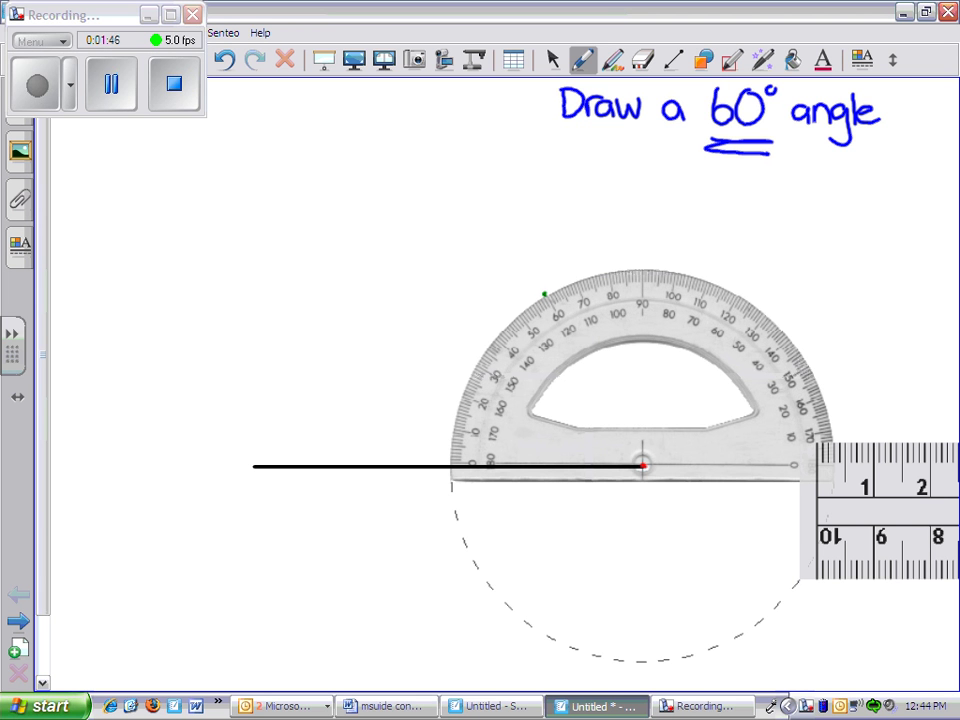
# - Circle both 60 marks on the protractor, join the inner-scale one to the red endpoint, and draw arrows from 90 towards each
pyautogui.moveTo(728, 322)
pyautogui.mouseDown()
pyautogui.moveTo(692, 396)
pyautogui.moveTo(641, 463)
pyautogui.mouseUp()
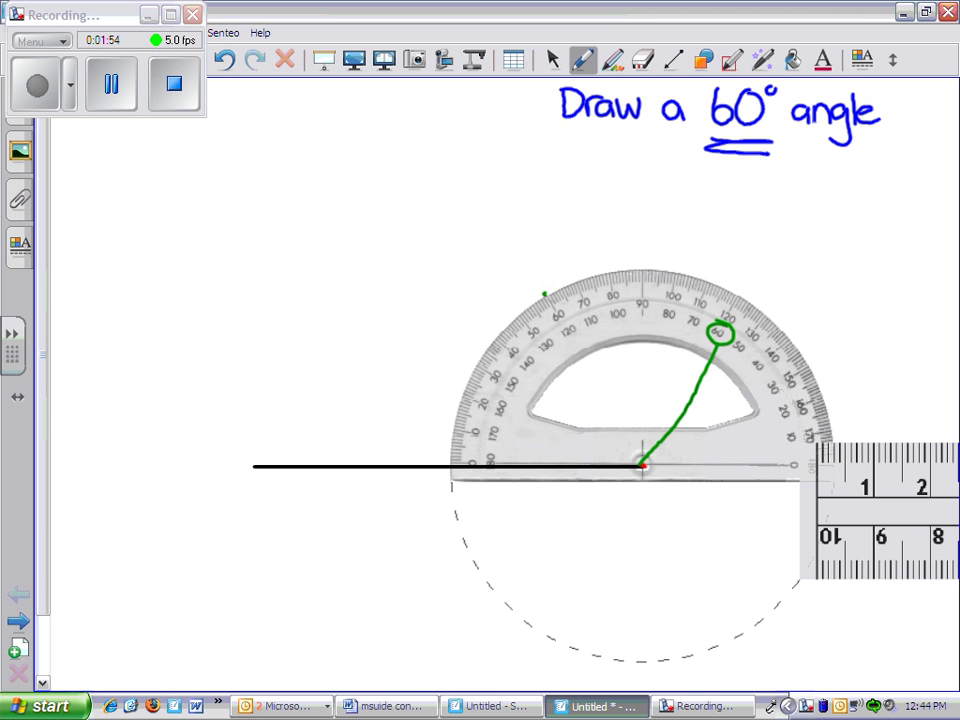
pyautogui.moveTo(636, 311); pyautogui.dragTo(649, 314)
pyautogui.moveTo(642, 268)
pyautogui.mouseDown()
pyautogui.moveTo(734, 295)
pyautogui.moveTo(729, 301)
pyautogui.mouseUp()
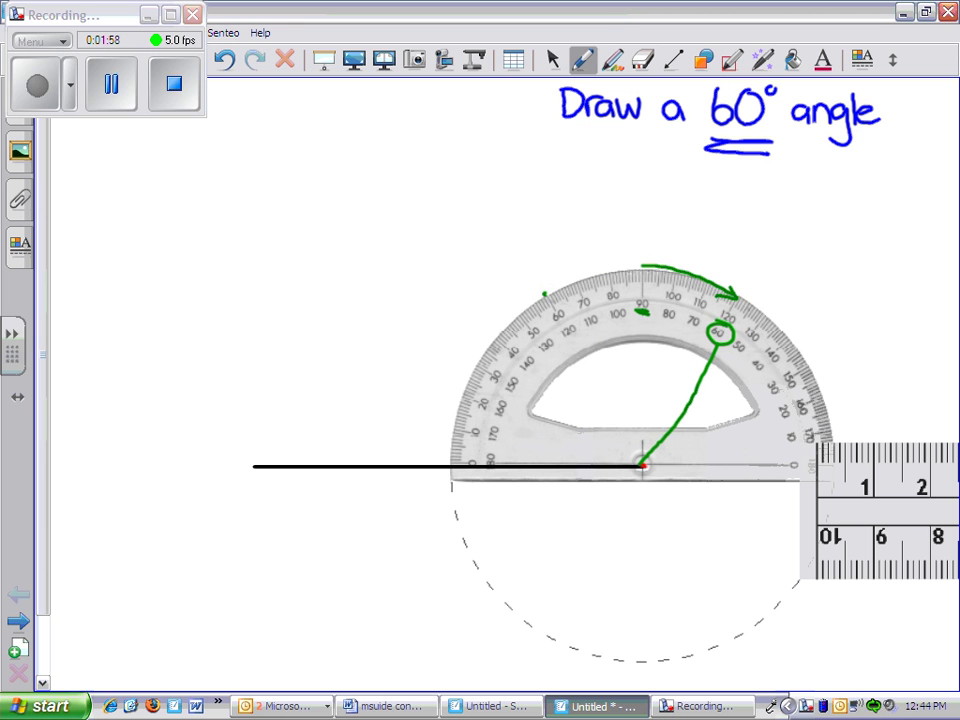
pyautogui.moveTo(566, 308)
pyautogui.mouseDown()
pyautogui.moveTo(548, 322)
pyautogui.moveTo(563, 307)
pyautogui.mouseUp()
pyautogui.moveTo(631, 267)
pyautogui.mouseDown()
pyautogui.moveTo(549, 289)
pyautogui.moveTo(556, 295)
pyautogui.mouseUp()
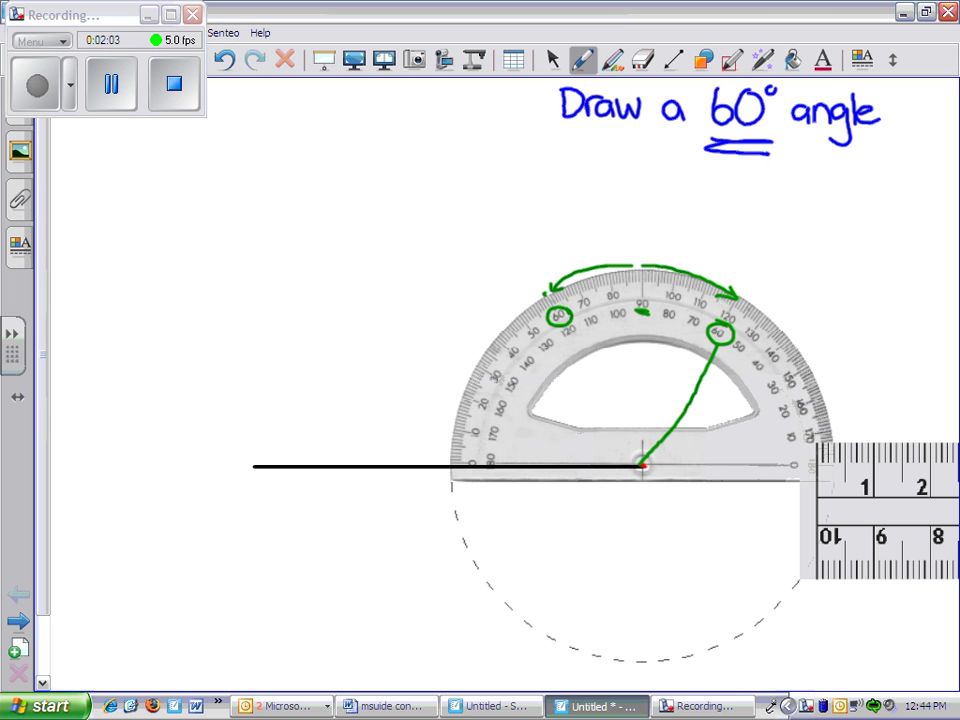
# - Undo the green circles, arrows and connecting stroke on the protractor, keeping the dot at 60
pyautogui.click(228, 62)
pyautogui.click(228, 62)
pyautogui.click(228, 62)
pyautogui.click(228, 62)
pyautogui.click(228, 62)
pyautogui.click(228, 62)
pyautogui.click(228, 62)
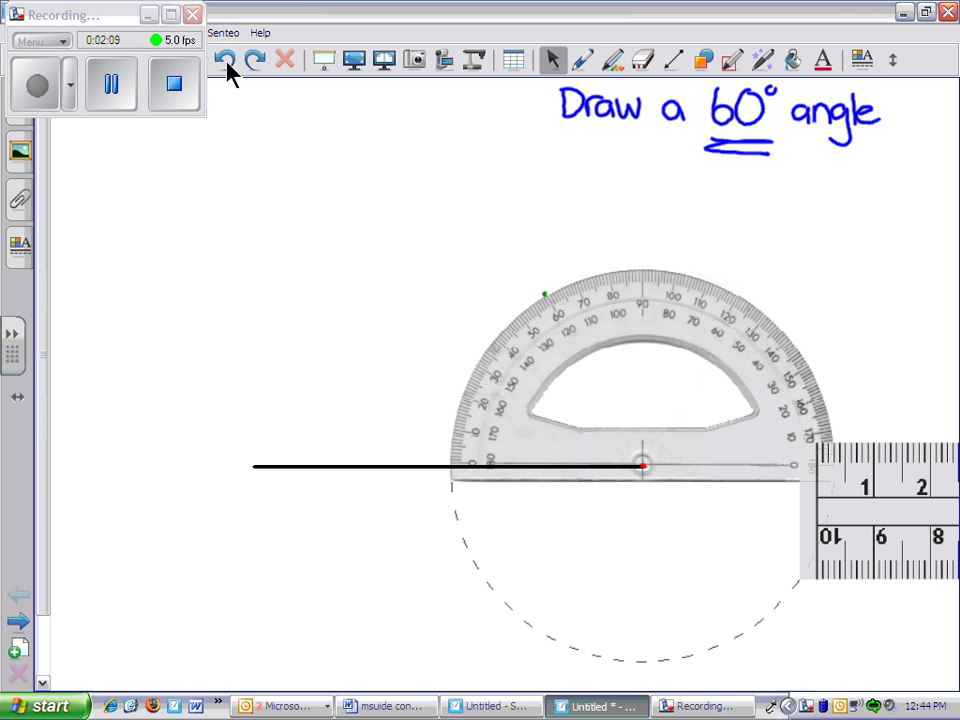
# - Move the protractor aside, and rotate and position the ruler so its edge aligns with the red endpoint and the green dot
pyautogui.moveTo(504, 408); pyautogui.dragTo(760, 315)
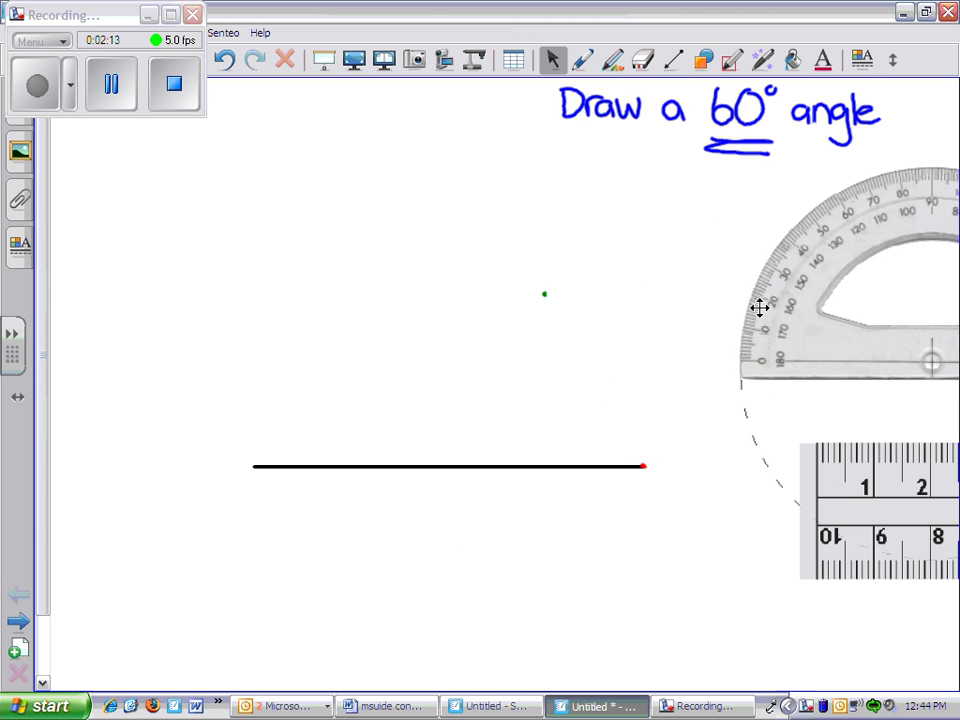
pyautogui.moveTo(846, 494); pyautogui.dragTo(334, 361)
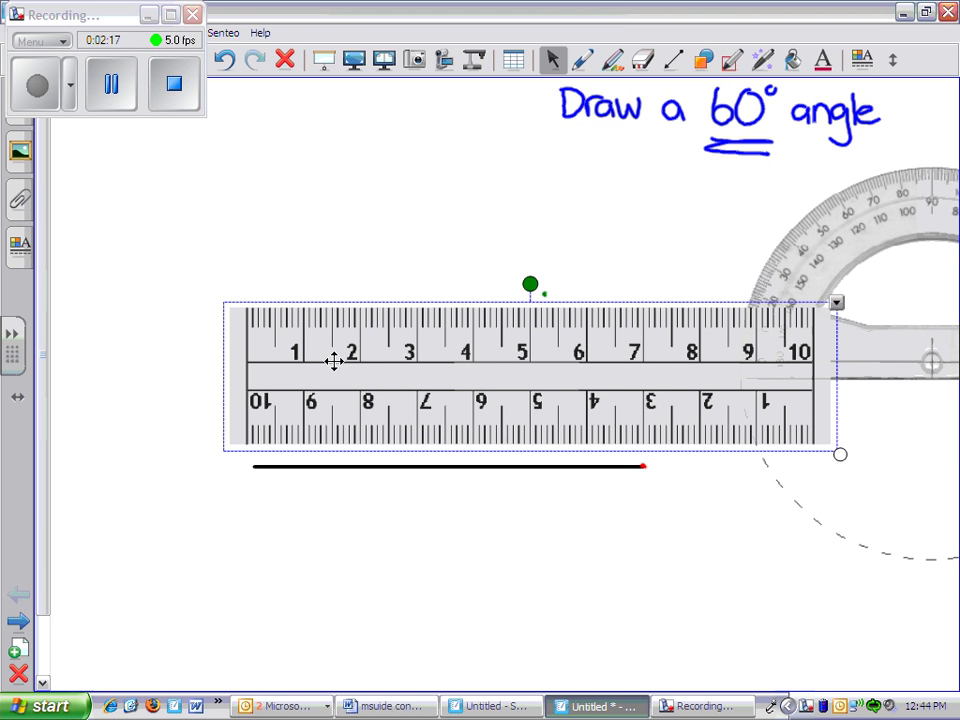
pyautogui.moveTo(530, 284); pyautogui.dragTo(632, 300)
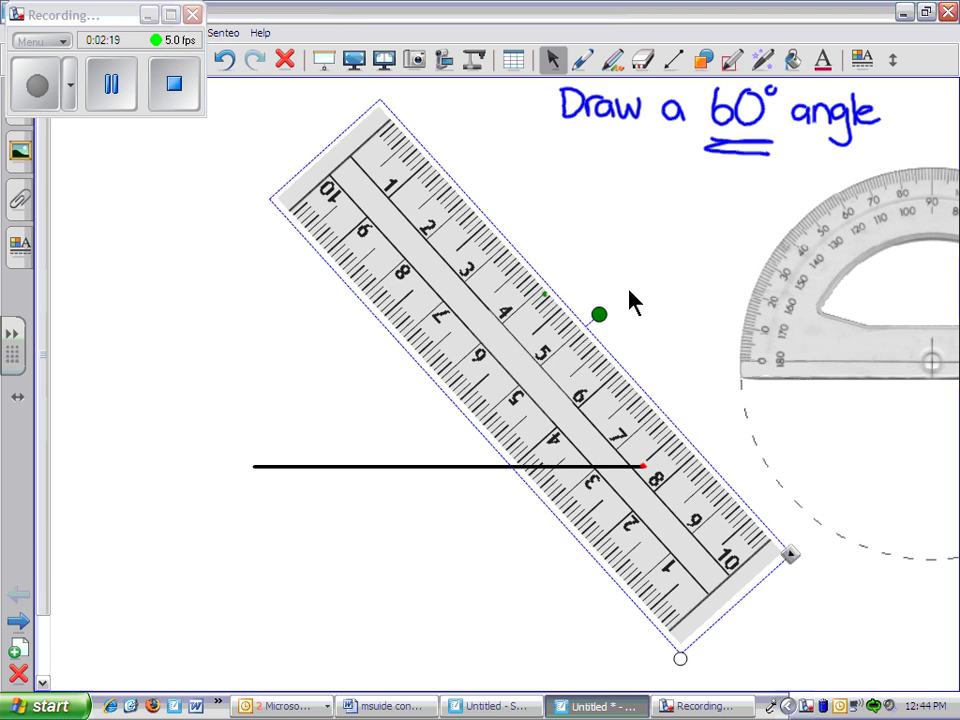
pyautogui.moveTo(503, 377); pyautogui.dragTo(462, 398)
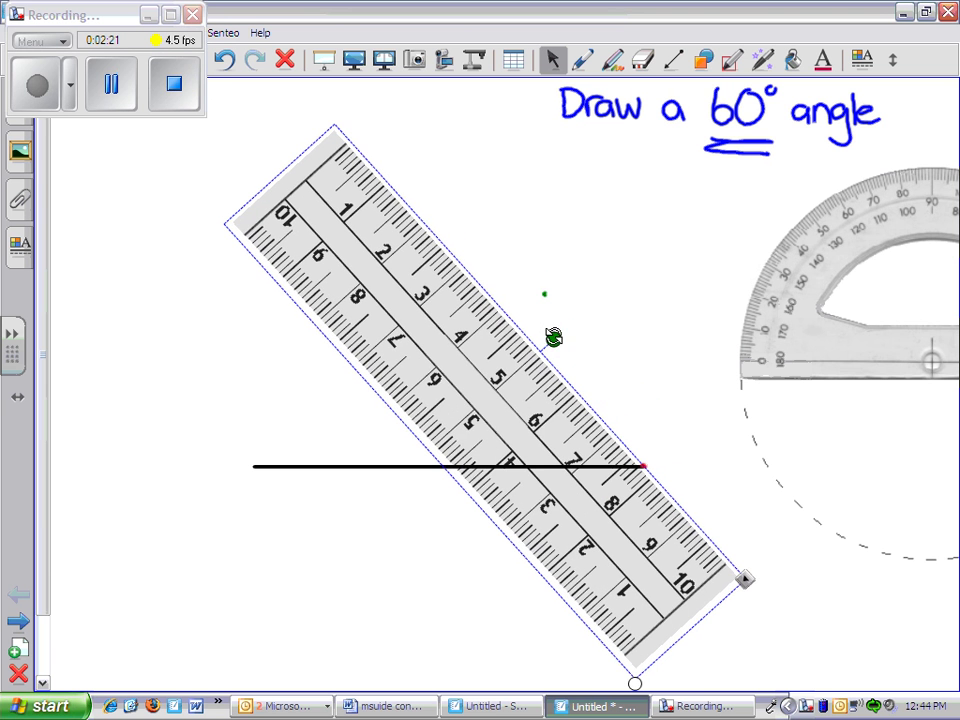
pyautogui.moveTo(553, 339); pyautogui.dragTo(585, 358)
pyautogui.moveTo(469, 428); pyautogui.dragTo(497, 412)
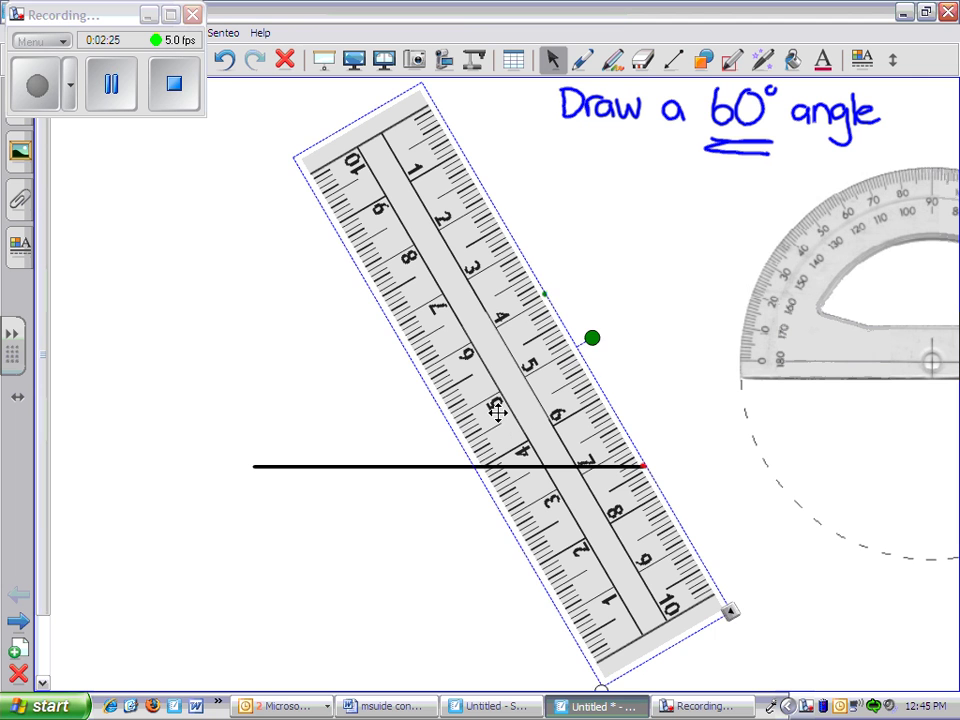
pyautogui.click(418, 604)
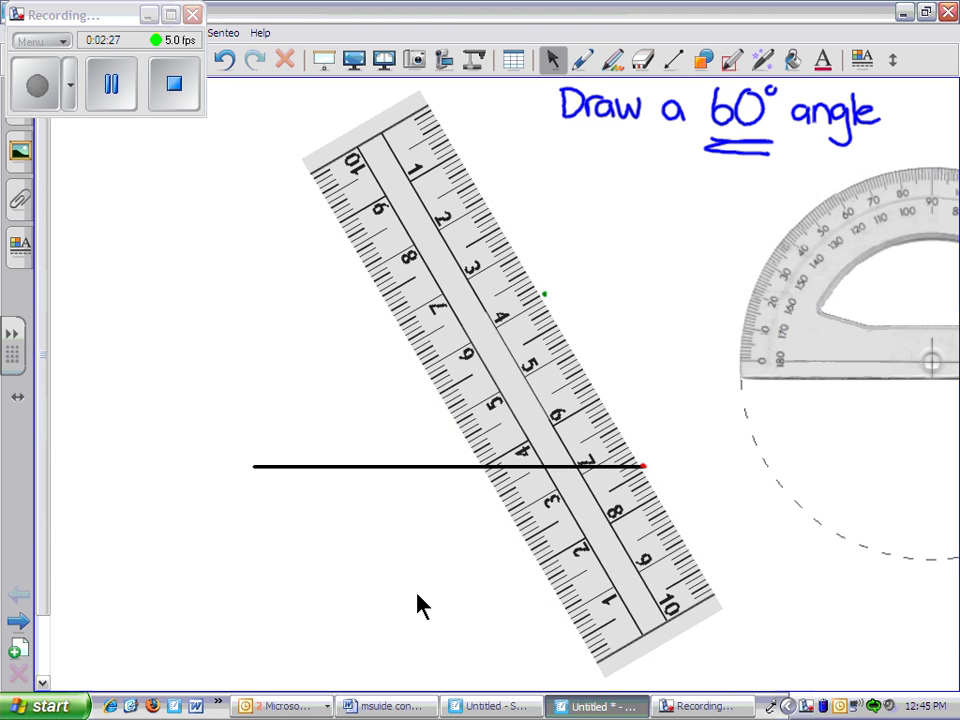
# - Label the red endpoint "vertex" in green handwriting with an arrow, and re-mark the green dot beside the ruler
pyautogui.press('p')
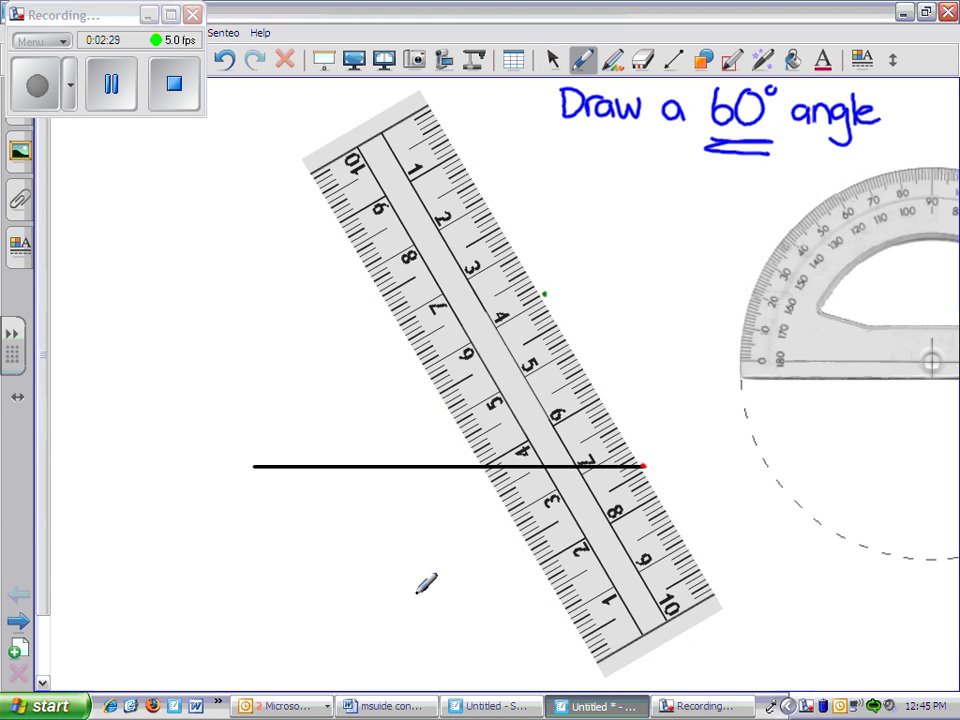
pyautogui.moveTo(664, 456)
pyautogui.mouseDown()
pyautogui.moveTo(655, 461)
pyautogui.moveTo(665, 471)
pyautogui.moveTo(694, 456)
pyautogui.moveTo(722, 468)
pyautogui.moveTo(738, 456)
pyautogui.moveTo(739, 467)
pyautogui.mouseUp()
pyautogui.moveTo(741, 460)
pyautogui.mouseDown()
pyautogui.moveTo(756, 477)
pyautogui.moveTo(741, 476)
pyautogui.mouseUp()
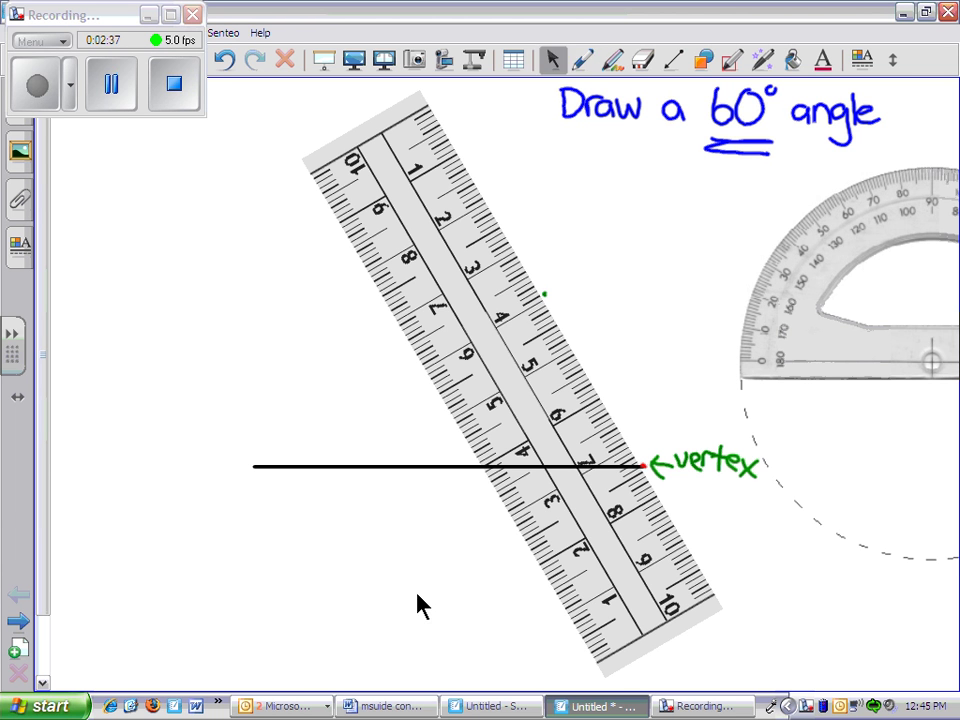
pyautogui.click(545, 294)
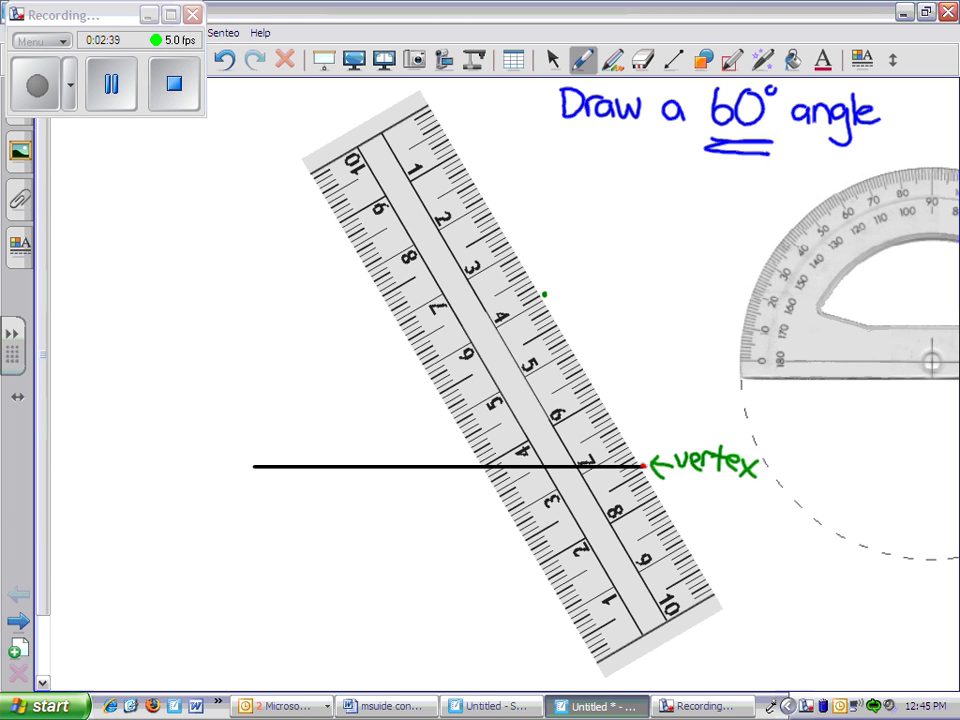
pyautogui.press('Escape')
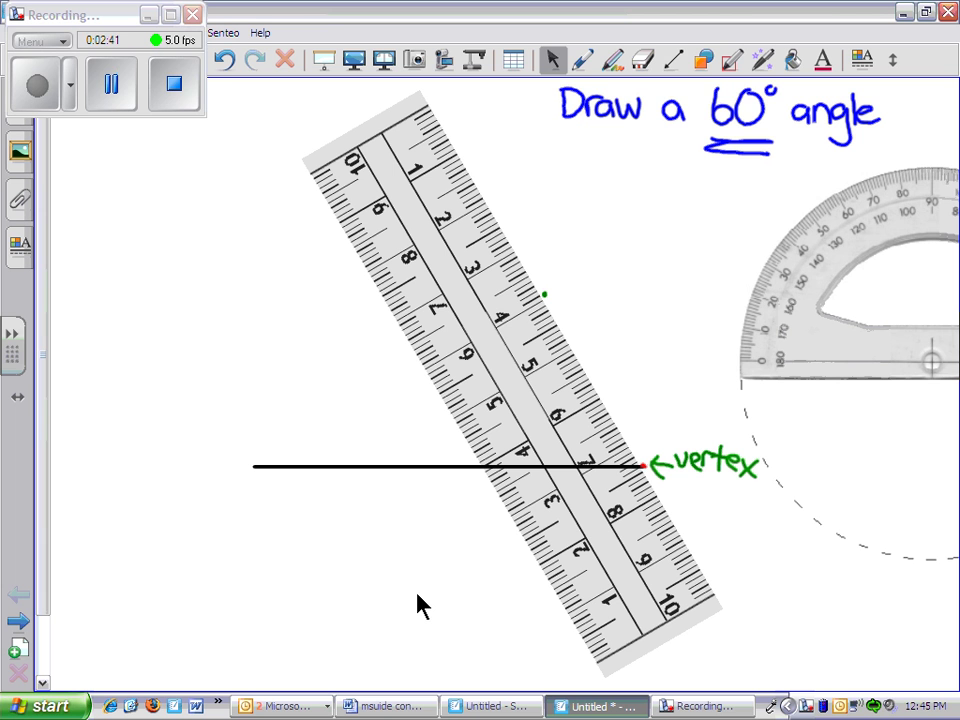
# - Draw a straight black line from the vertex through the green dot along the ruler's edge, and move the ruler aside
pyautogui.click(673, 60)
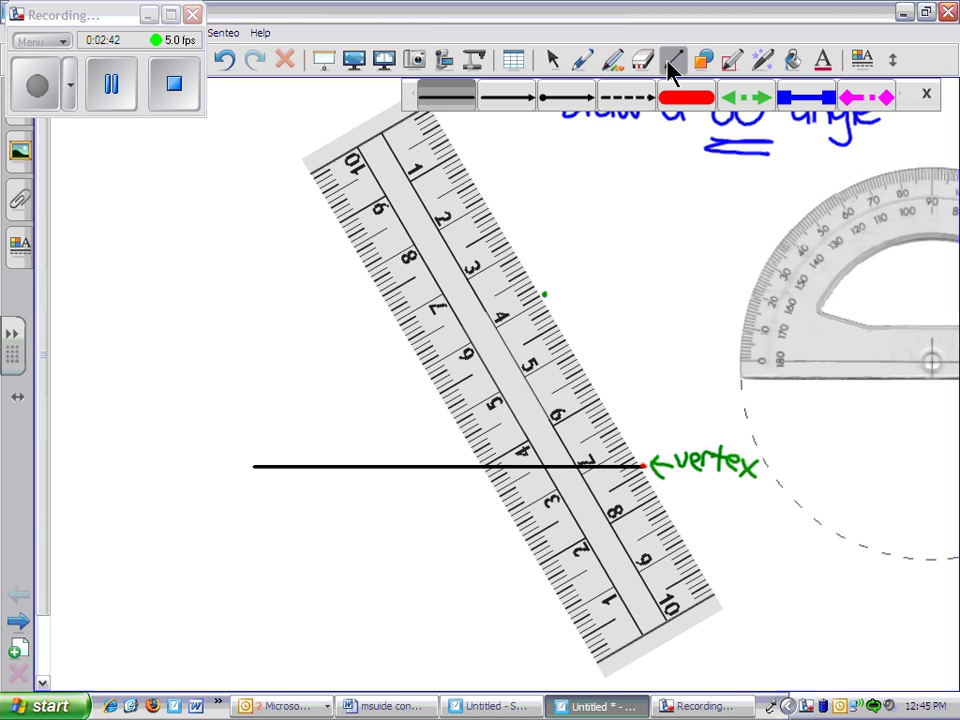
pyautogui.click(456, 108)
pyautogui.moveTo(641, 465)
pyautogui.mouseDown()
pyautogui.moveTo(580, 372)
pyautogui.moveTo(507, 226)
pyautogui.mouseUp()
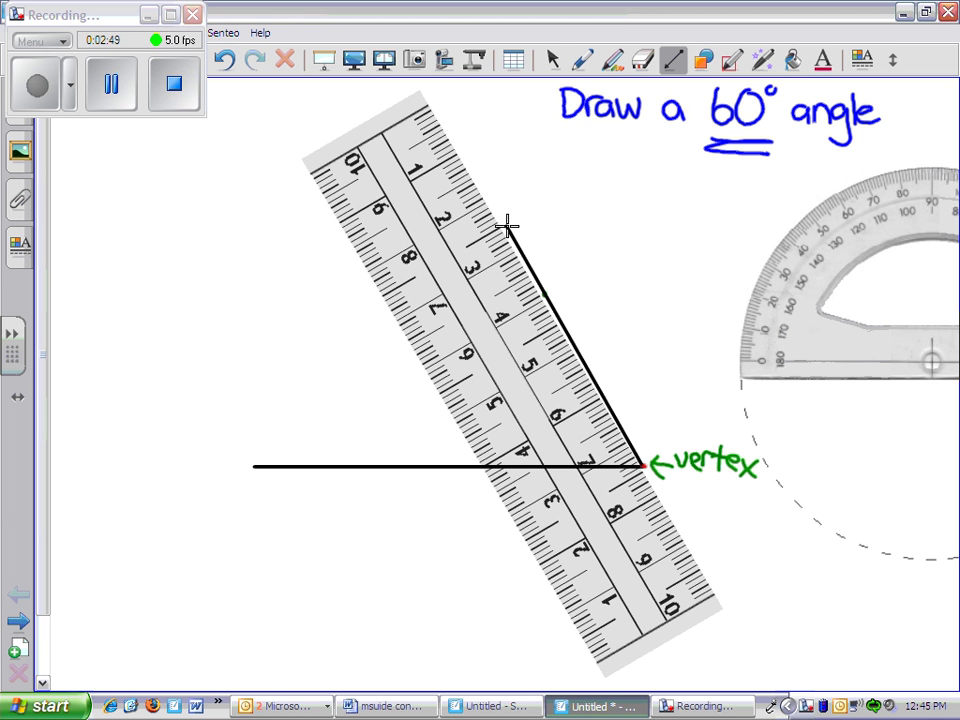
pyautogui.click(553, 60)
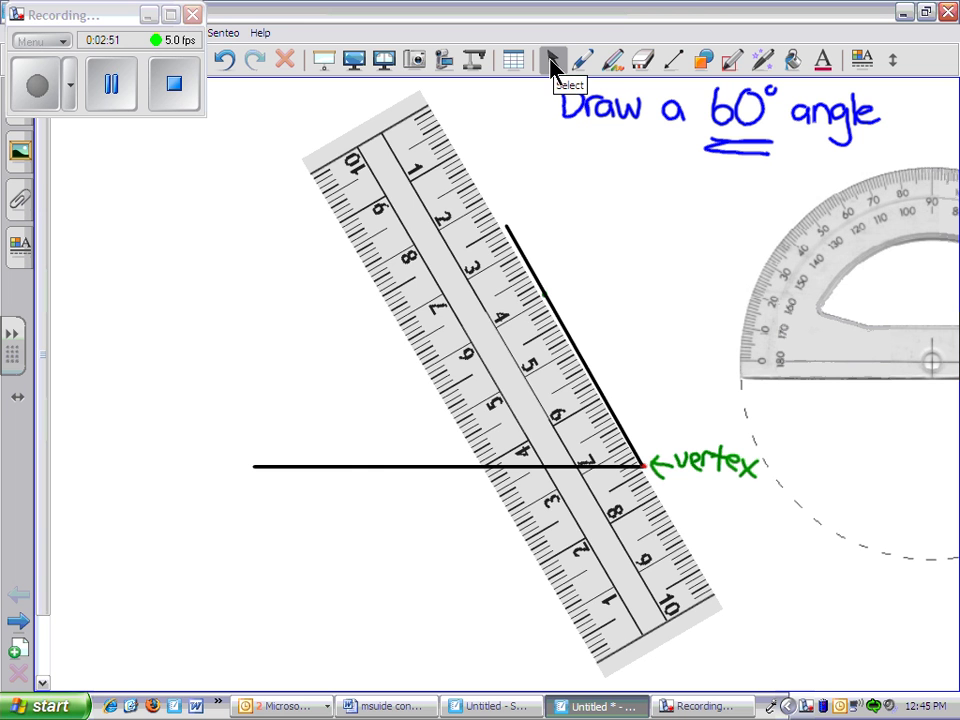
pyautogui.moveTo(514, 336)
pyautogui.mouseDown()
pyautogui.moveTo(268, 375)
pyautogui.moveTo(107, 417)
pyautogui.mouseUp()
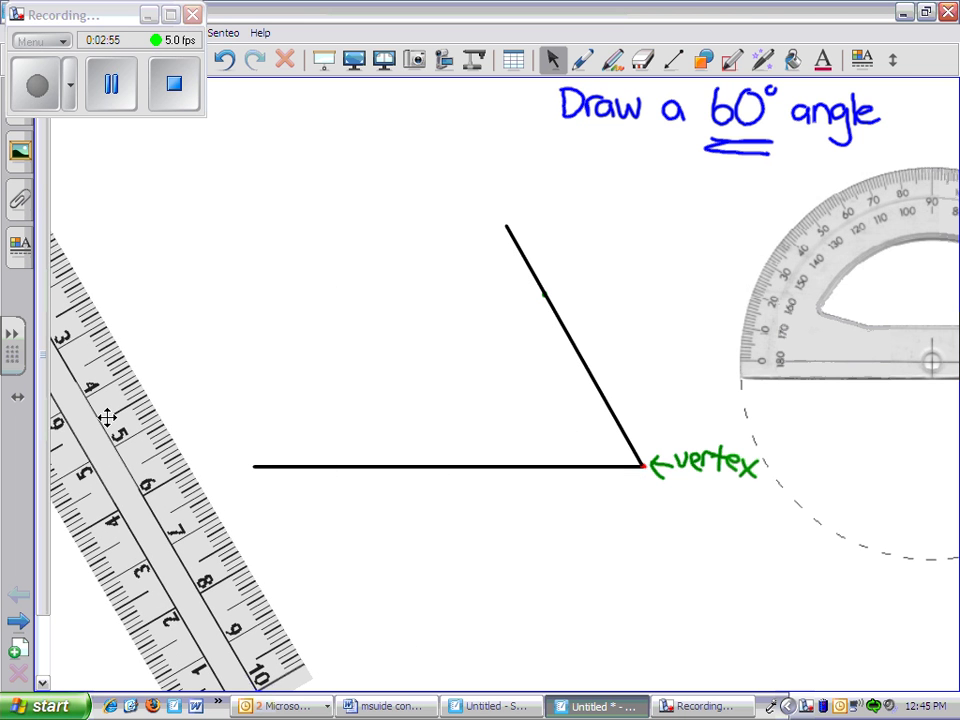
# - Draw a green arc between the two arms of the angle and write 60° inside it
pyautogui.press('p')
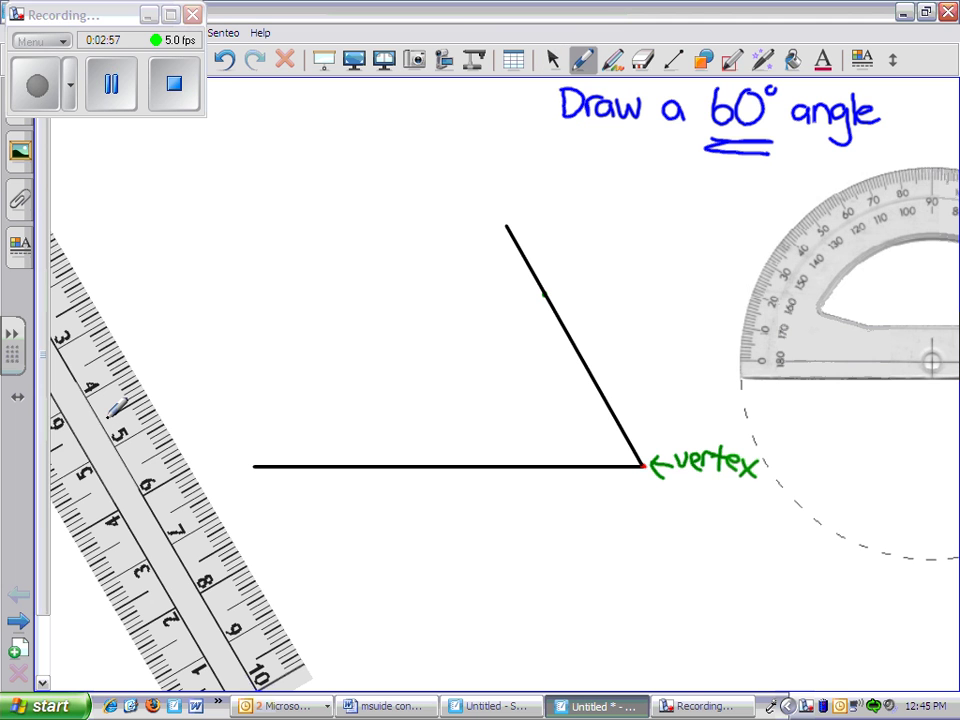
pyautogui.moveTo(595, 393); pyautogui.dragTo(548, 465)
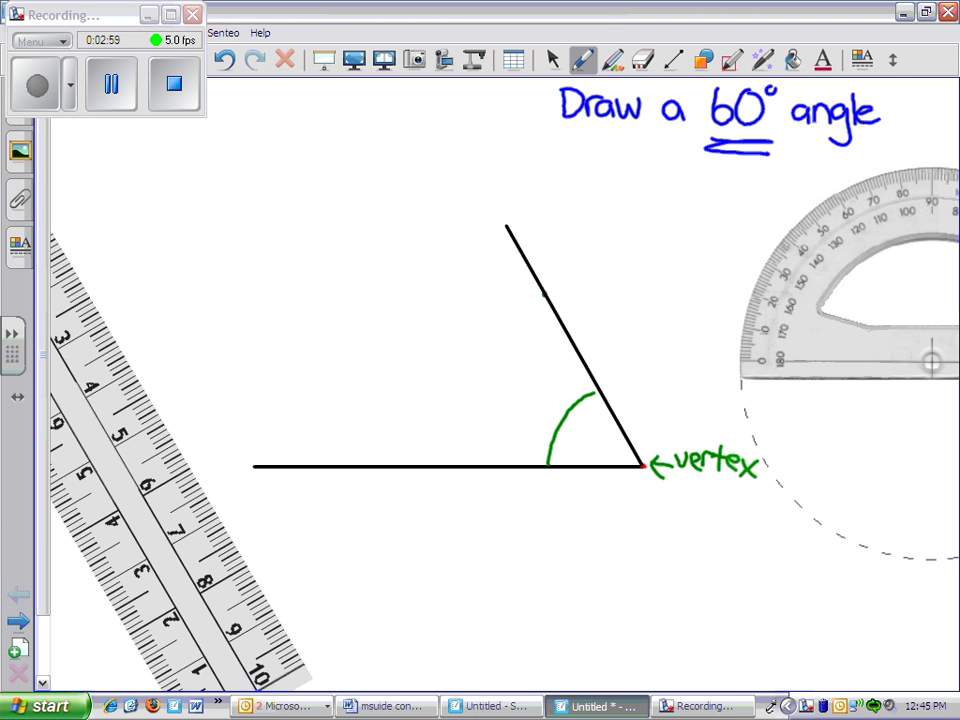
pyautogui.moveTo(586, 424)
pyautogui.mouseDown()
pyautogui.moveTo(578, 441)
pyautogui.moveTo(594, 448)
pyautogui.moveTo(601, 430)
pyautogui.moveTo(613, 432)
pyautogui.mouseUp()
pyautogui.press('Escape')
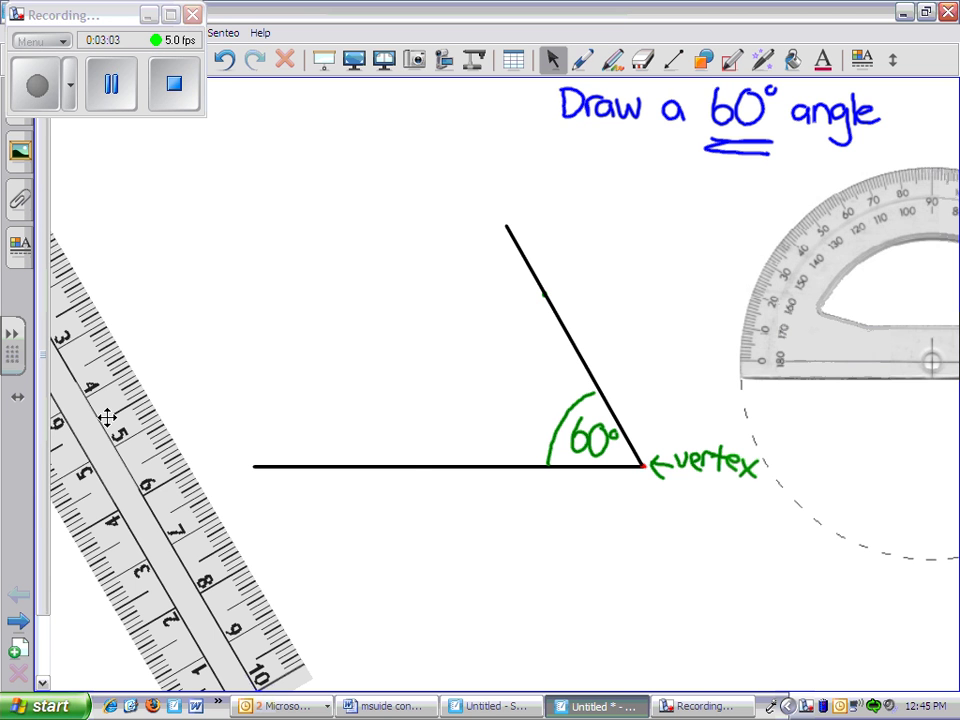
# - Place the protractor back over the angle with its centre on the vertex, and circle the outer-scale 60 mark in green
pyautogui.moveTo(754, 341); pyautogui.dragTo(525, 462)
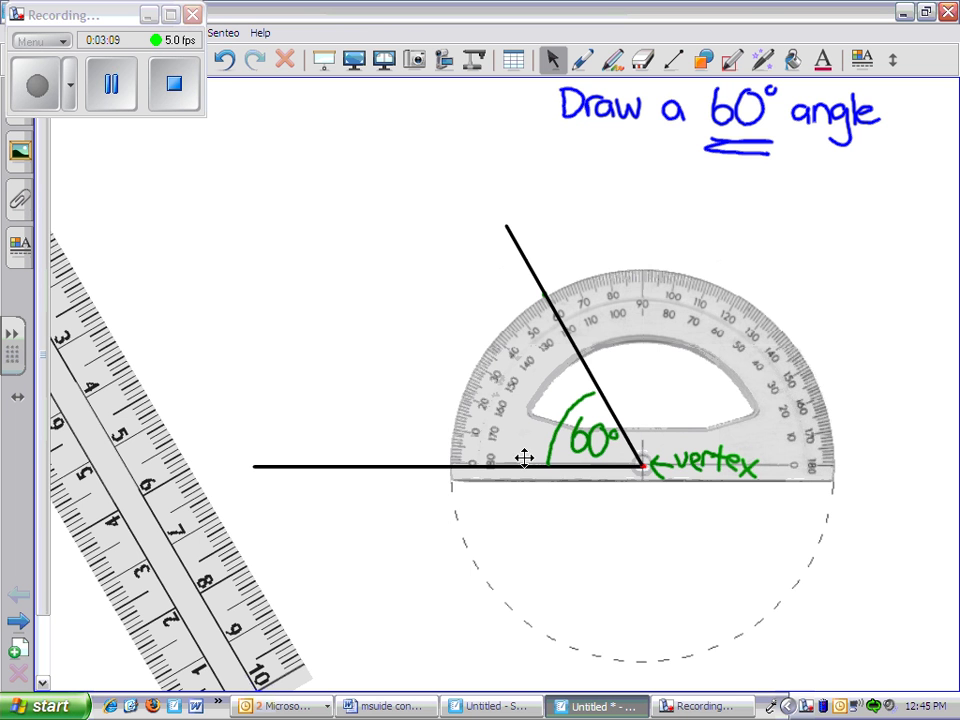
pyautogui.moveTo(469, 435)
pyautogui.mouseDown()
pyautogui.moveTo(471, 450)
pyautogui.moveTo(491, 414)
pyautogui.moveTo(500, 430)
pyautogui.moveTo(465, 431)
pyautogui.moveTo(467, 440)
pyautogui.moveTo(467, 418)
pyautogui.moveTo(478, 440)
pyautogui.moveTo(480, 432)
pyautogui.mouseUp()
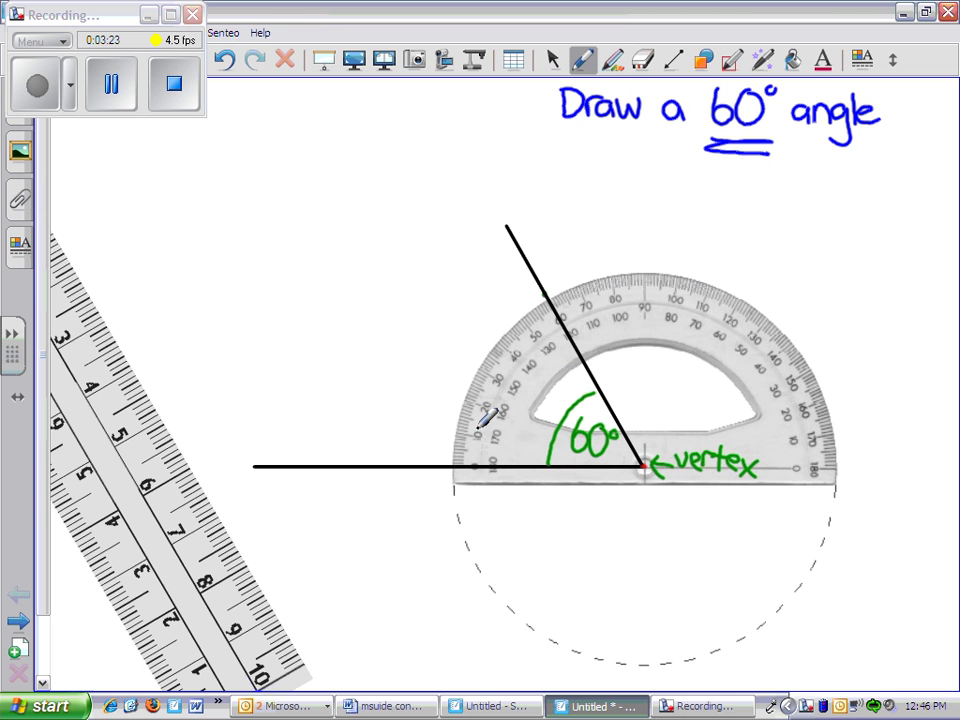
pyautogui.moveTo(571, 312)
pyautogui.mouseDown()
pyautogui.moveTo(571, 324)
pyautogui.moveTo(573, 309)
pyautogui.mouseUp()
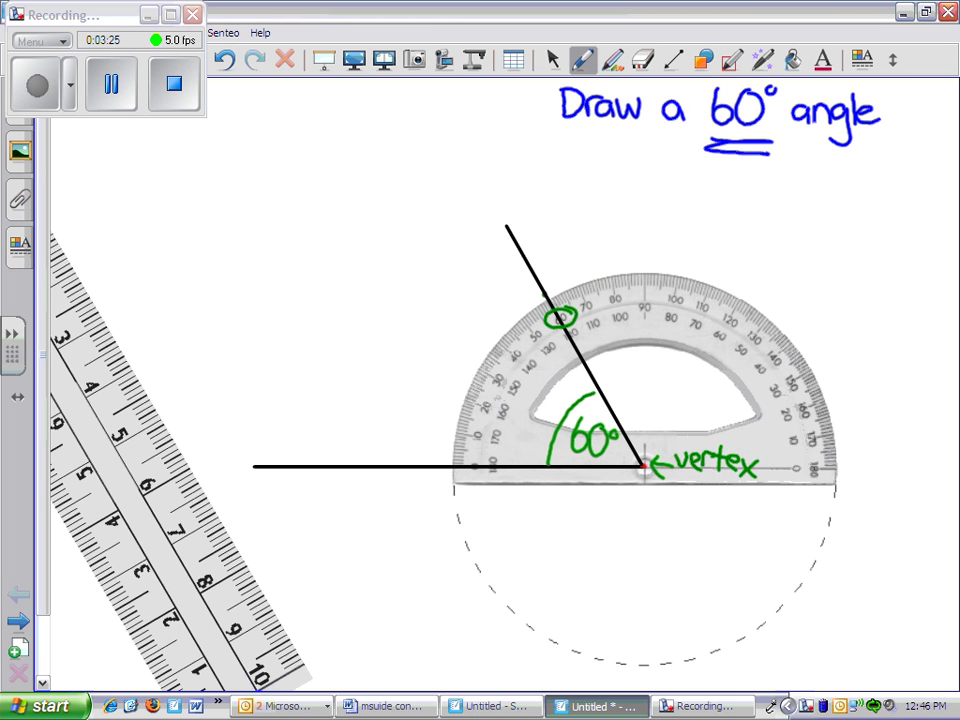